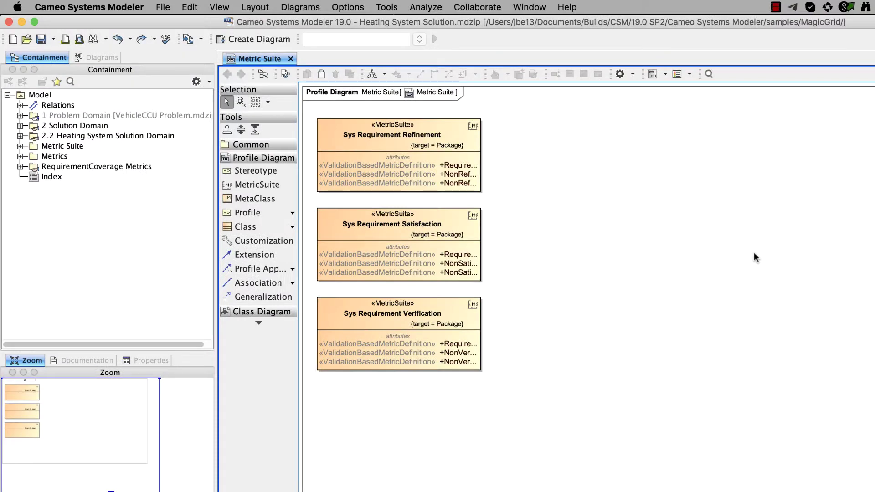
# Step: Select the MetricSuite tool in the Profile Diagram palette
pyautogui.click(258, 185)
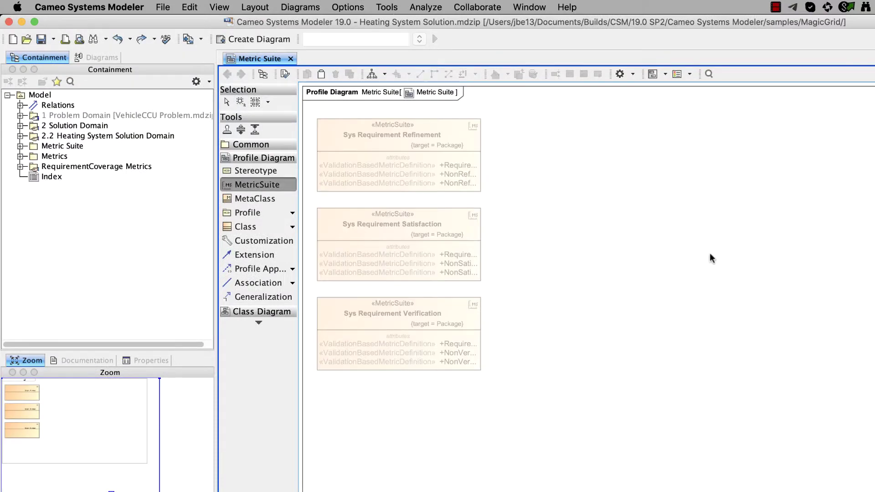
# Step: Place a new MetricSuite named 'Sys Requirements Coverage Dashboard' on the canvas
pyautogui.click(655, 263)
pyautogui.write('Sys Requirement')
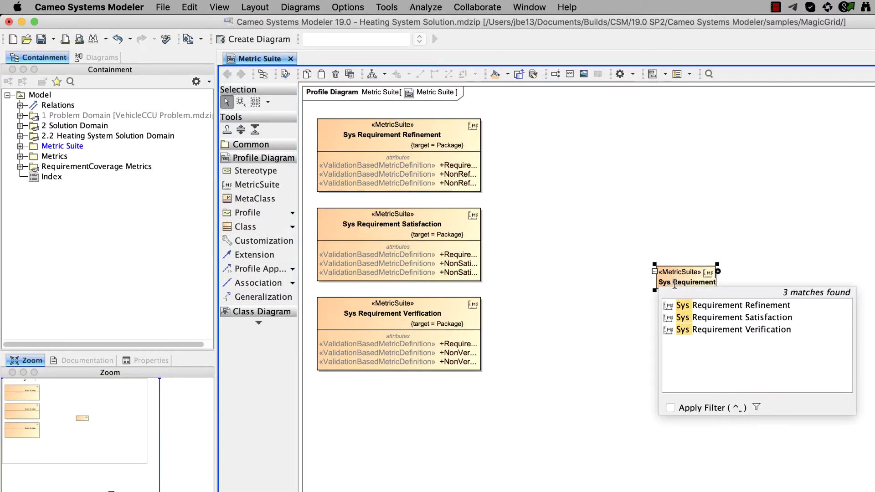
pyautogui.write('s Coverage Dashboard')
pyautogui.press('Return')
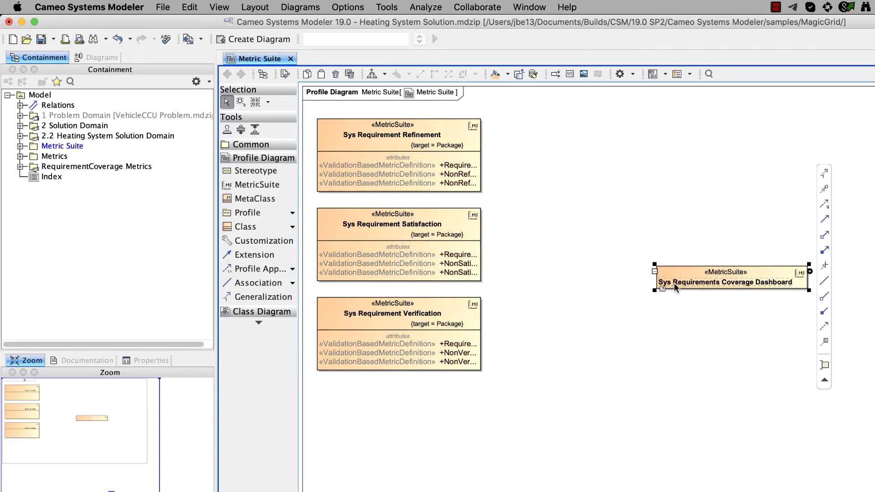
# Step: Add BaseMetricSuite to the diagram via Quick Find, turning off the hiding filter
pyautogui.hotkey('ctrl', 'alt', 'f')
pyautogui.write('bas')
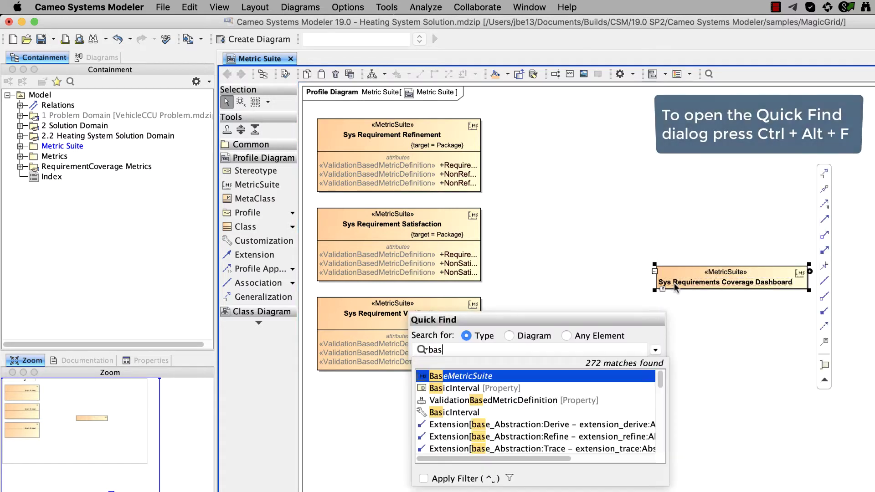
pyautogui.click(559, 377)
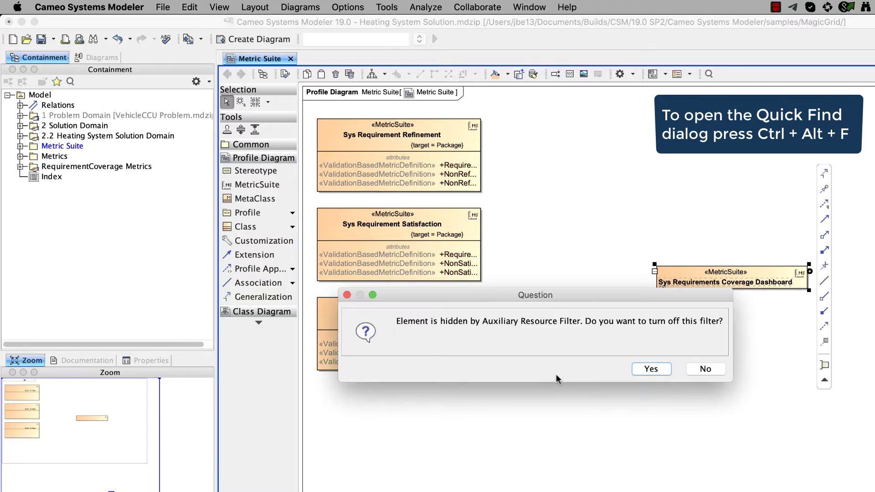
pyautogui.click(668, 368)
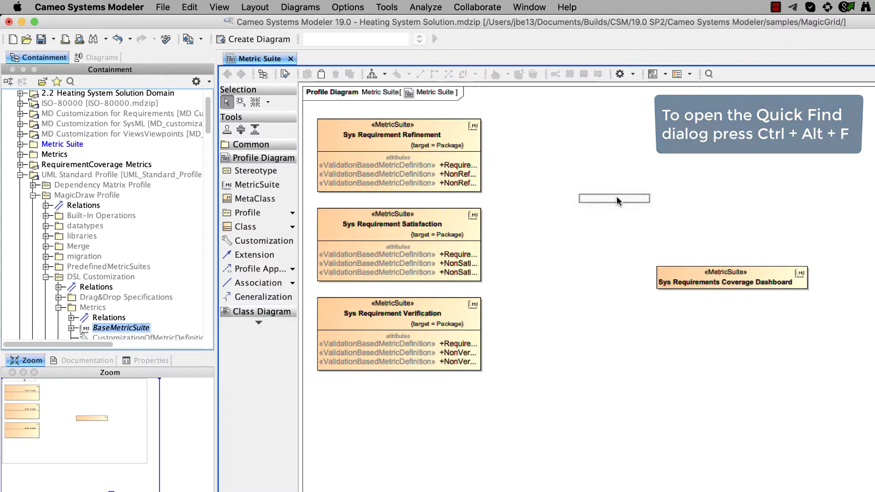
pyautogui.click(669, 156)
# Step: Draw a Generalization from the Coverage Dashboard to BaseMetricSuite
pyautogui.click(720, 275)
pyautogui.click(825, 184)
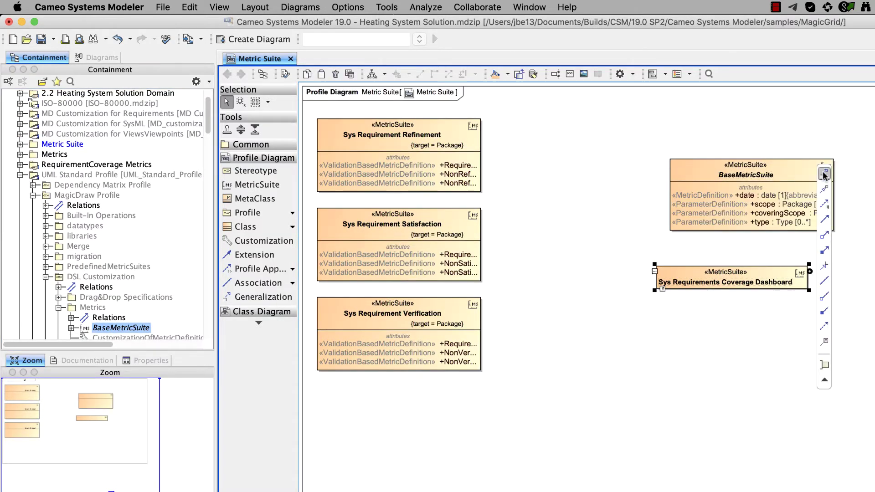
pyautogui.click(739, 176)
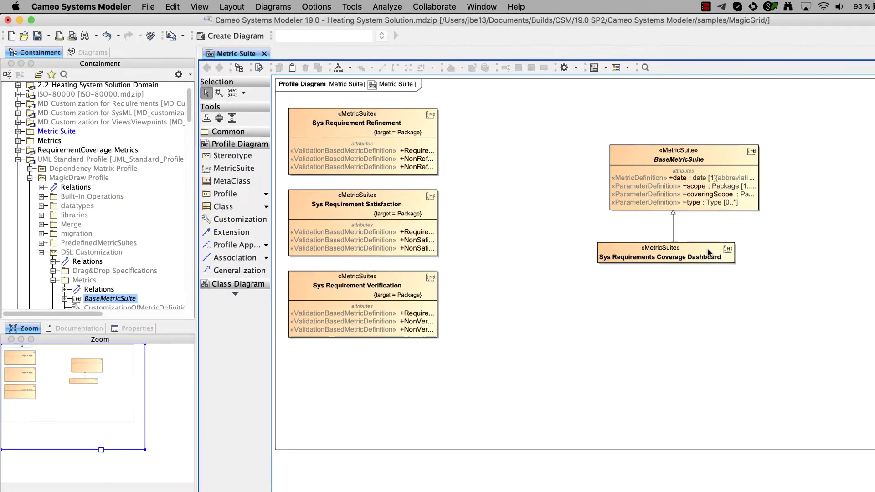
# Step: Check Is Abstract in the Sys Requirements Coverage Dashboard's Specification
pyautogui.rightClick(778, 278)
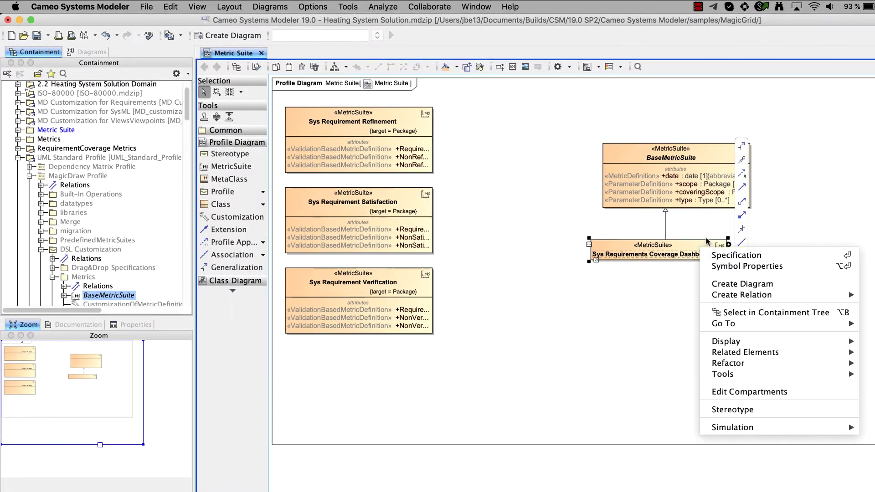
pyautogui.click(728, 256)
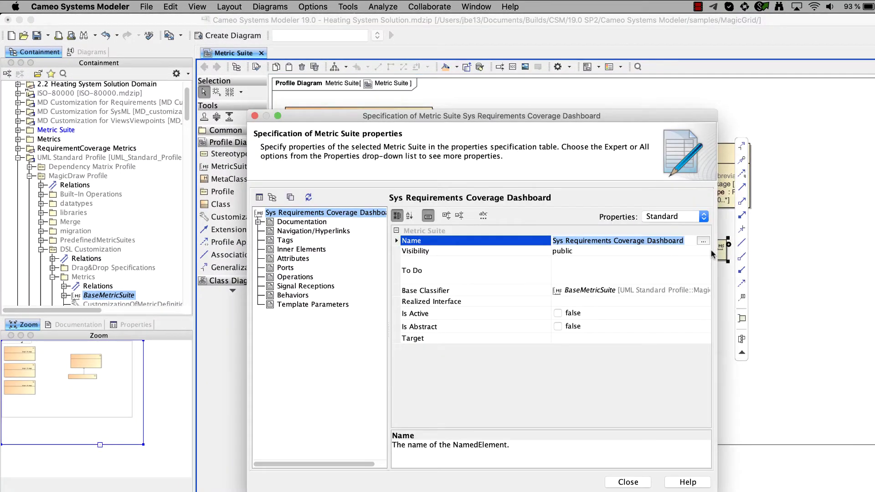
pyautogui.click(659, 330)
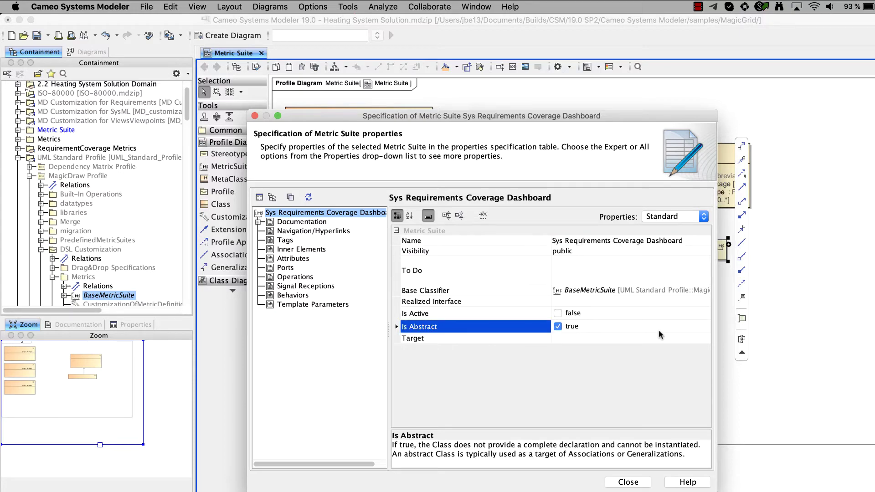
pyautogui.click(630, 482)
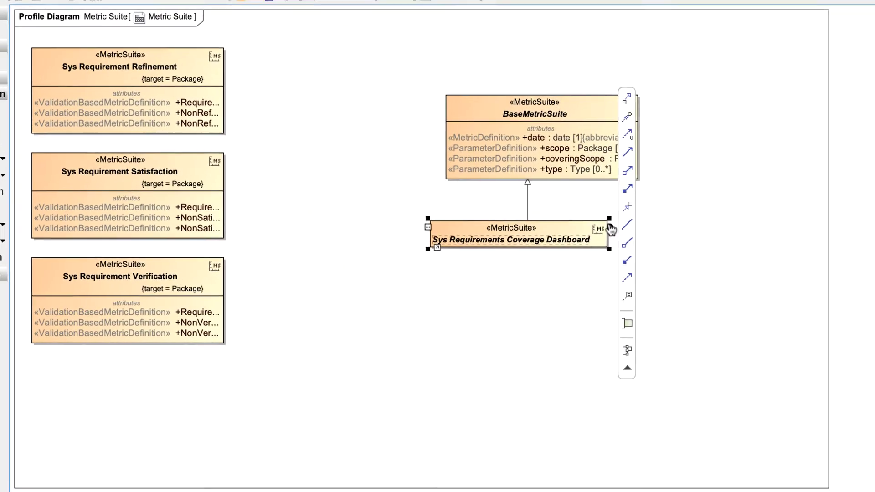
# Step: Add validation-based metric definitions Requirements: Integer, UncoveredRequirements: Integer and UncoveredRequirementsPct: Real
pyautogui.click(729, 244)
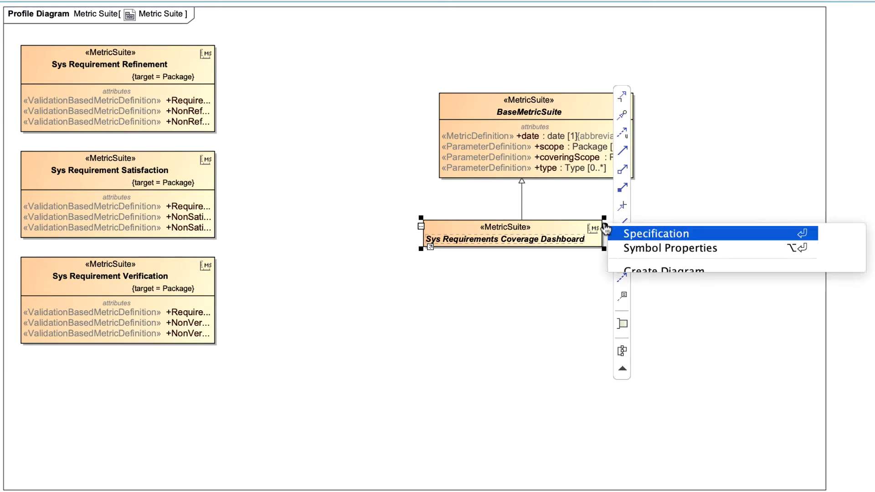
pyautogui.click(618, 262)
pyautogui.write('Requirements Integer')
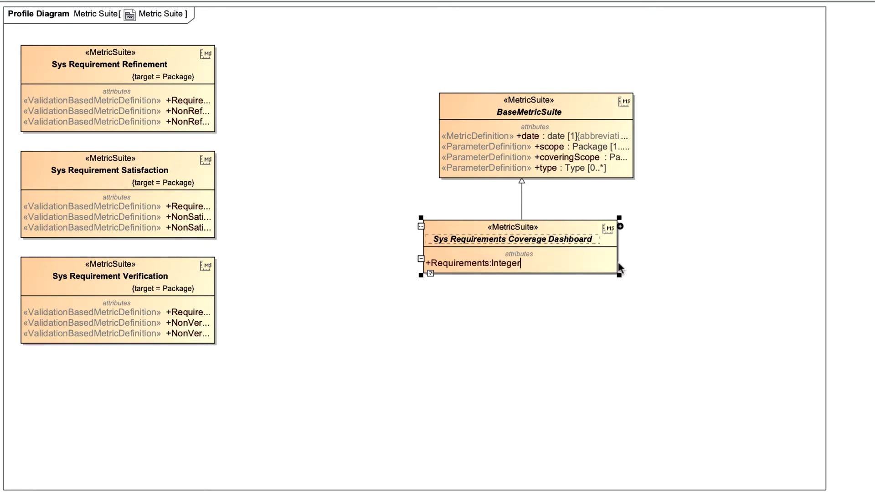
pyautogui.press('Return')
pyautogui.click(620, 226)
pyautogui.click(631, 267)
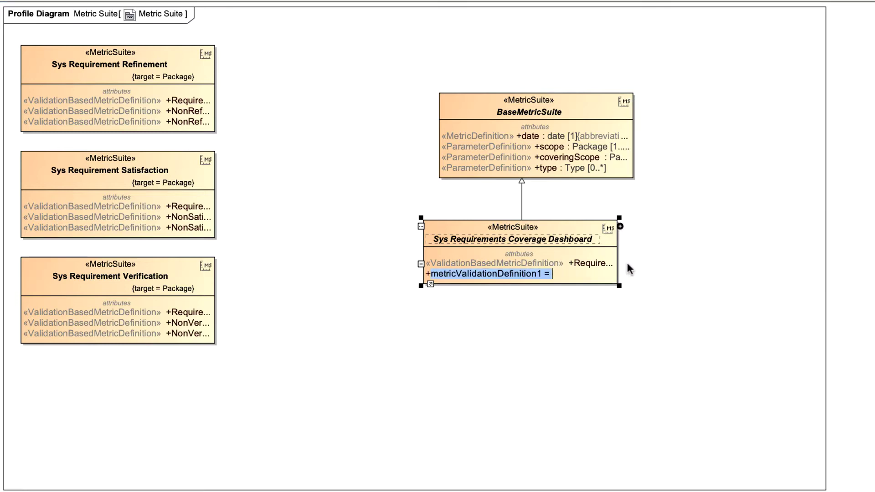
pyautogui.write('Uncovered')
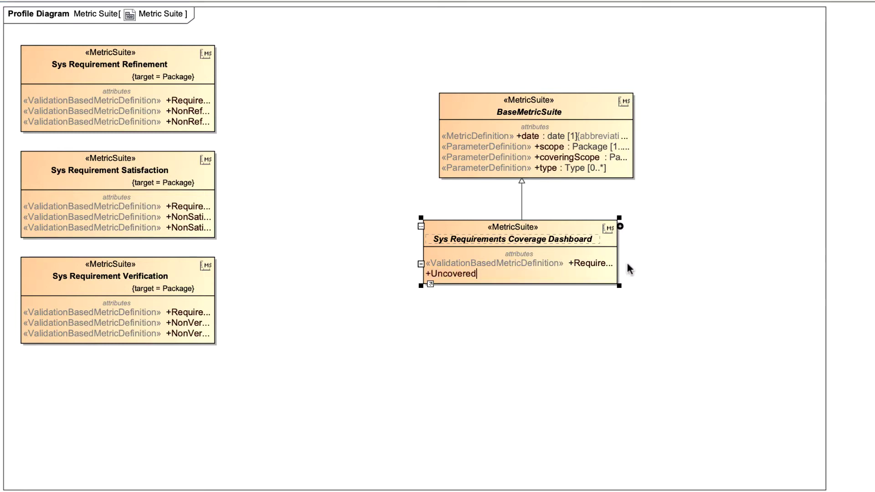
pyautogui.write('Requirements:Integer')
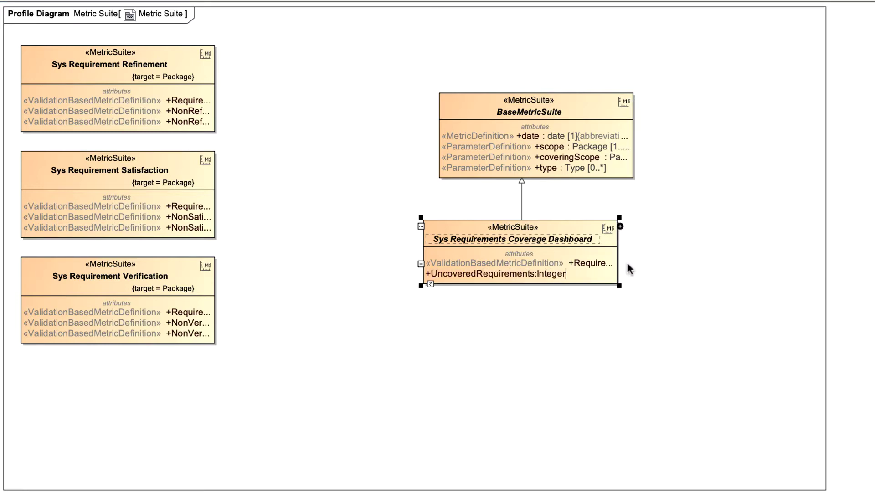
pyautogui.press('Return')
pyautogui.click(620, 226)
pyautogui.click(631, 262)
pyautogui.write('UncoveredRequirementsPct:Real')
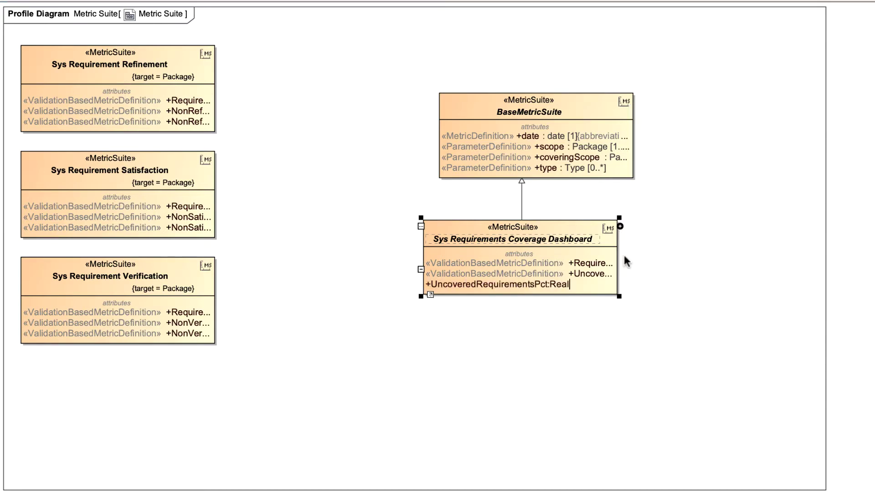
pyautogui.press('Return')
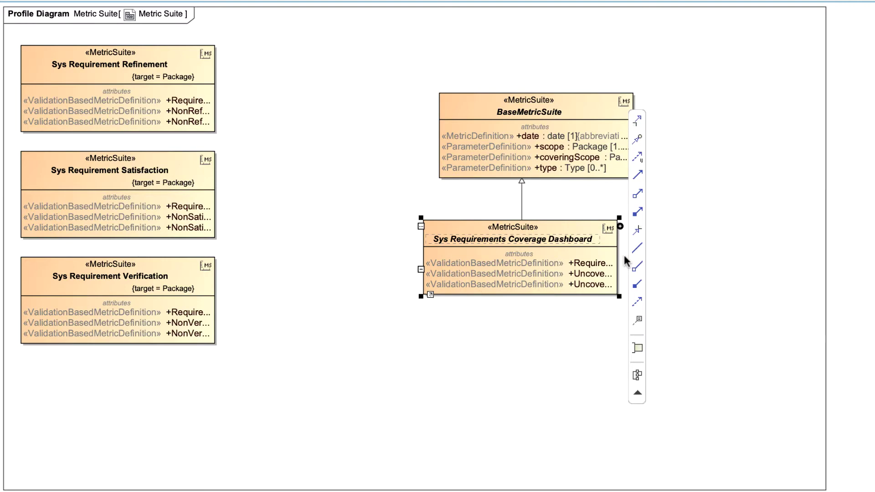
# Step: Generalize the Refinement, Satisfaction and Verification suites to the Dashboard, then auto-layout as a hierarchy
pyautogui.click(188, 65)
pyautogui.moveTo(235, 46); pyautogui.dragTo(431, 223)
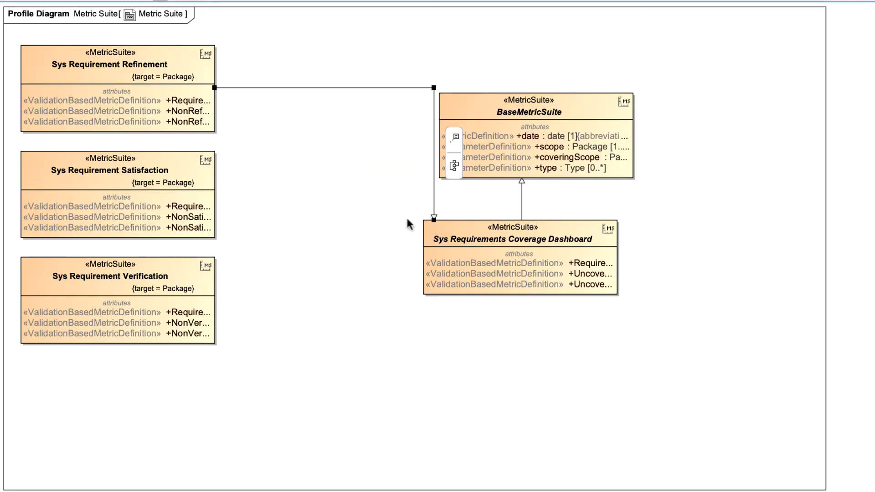
pyautogui.click(192, 174)
pyautogui.moveTo(234, 70); pyautogui.dragTo(456, 242)
pyautogui.click(182, 271)
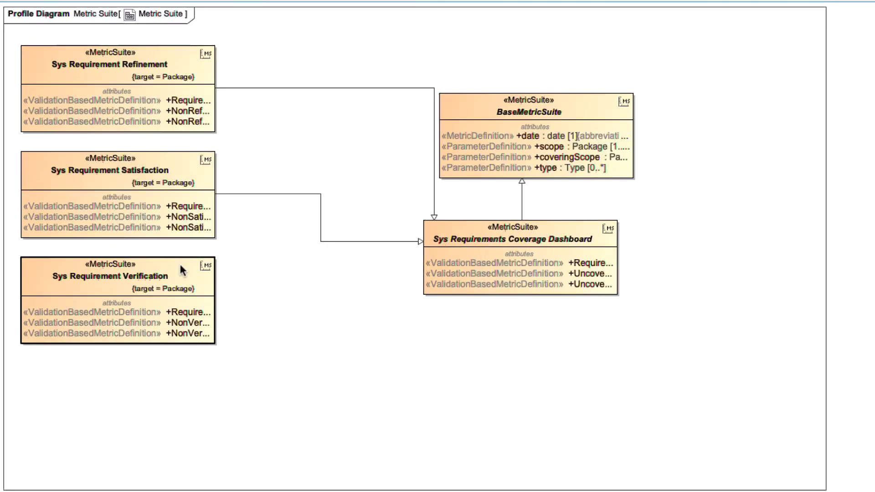
pyautogui.moveTo(236, 181); pyautogui.dragTo(436, 245)
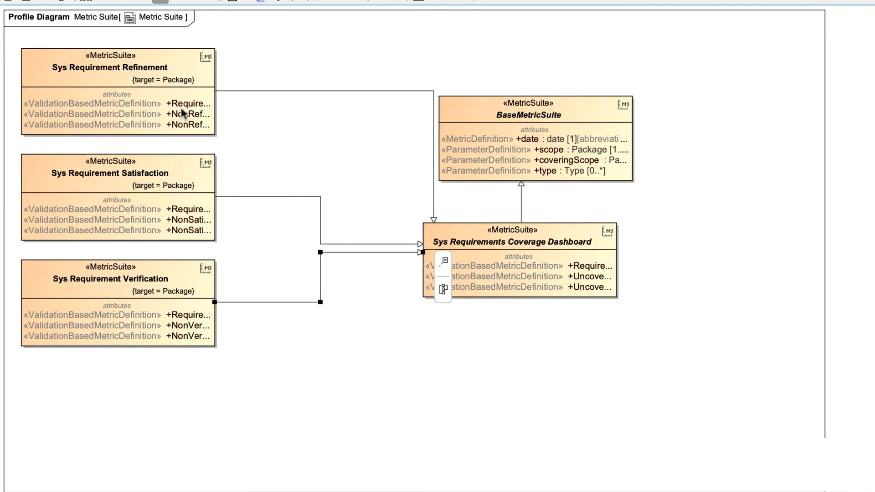
pyautogui.click(86, 1)
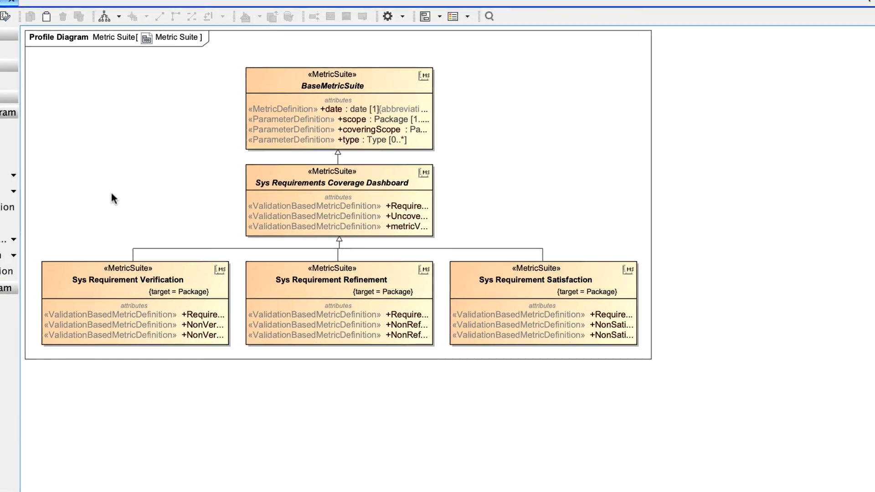
# Step: Open the Verification Requirements attribute's Specification showing All properties, filtered by 'red'
pyautogui.rightClick(202, 280)
pyautogui.click(206, 285)
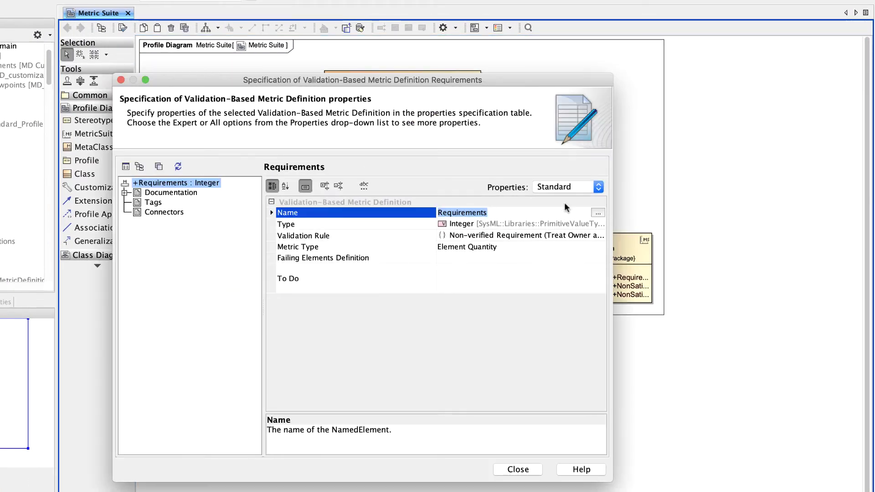
pyautogui.click(565, 187)
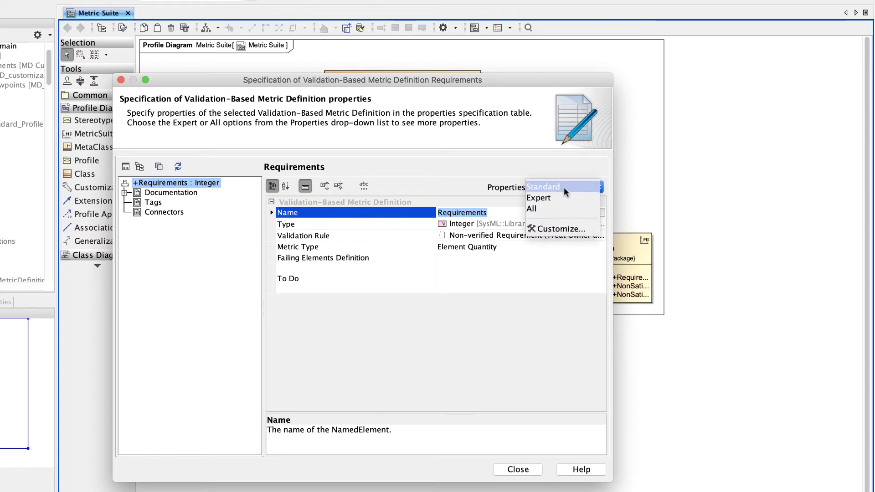
pyautogui.click(564, 213)
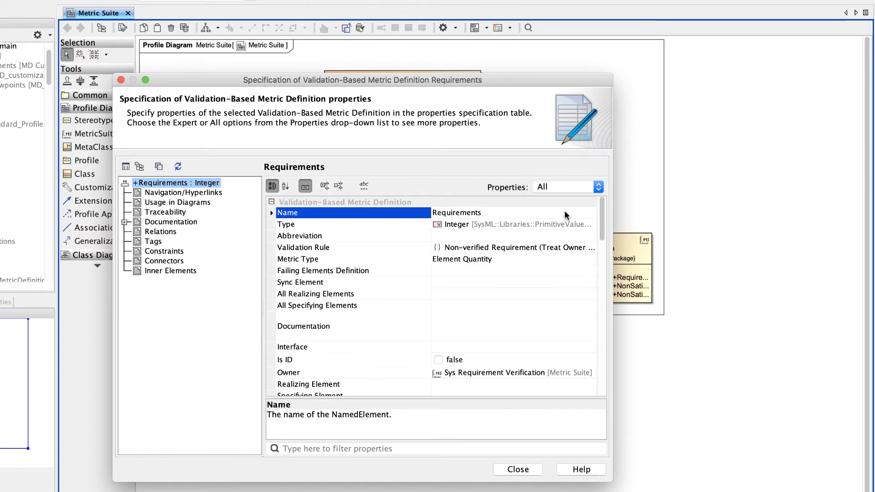
pyautogui.click(434, 449)
pyautogui.write('red')
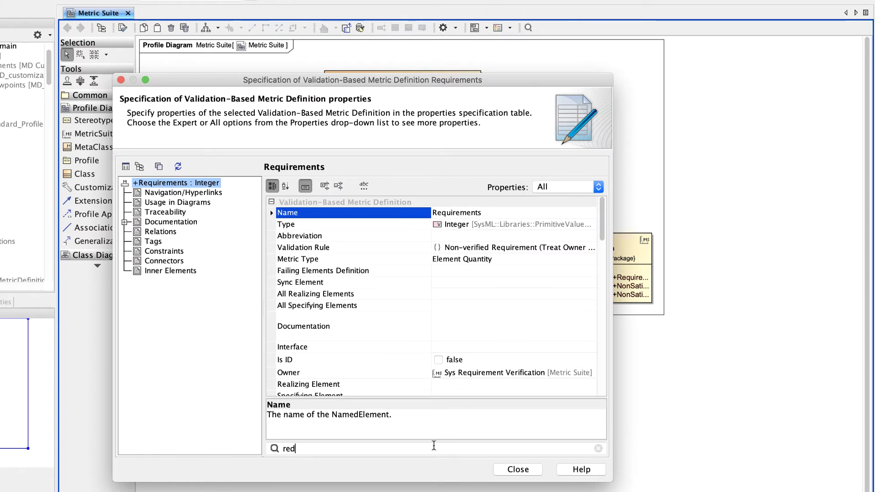
# Step: Set its Redefined Property to the Dashboard's Requirements : Integer, then drag the next attribute onto Verification
pyautogui.click(428, 251)
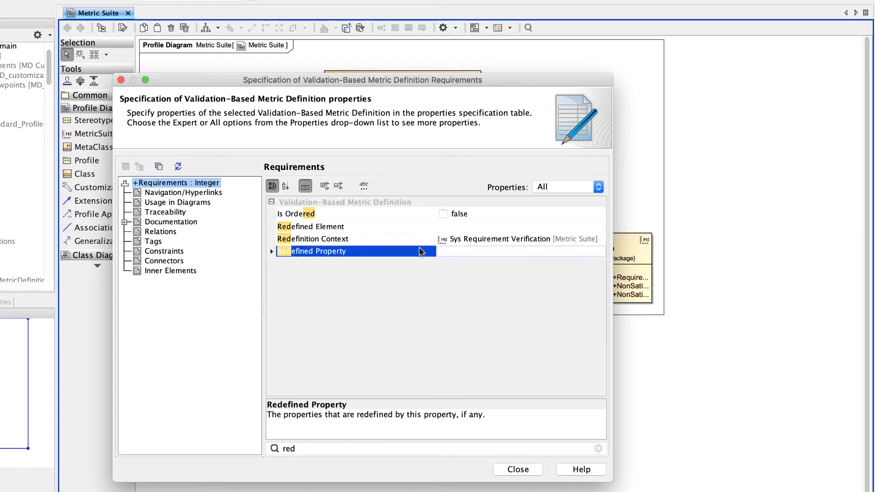
pyautogui.click(482, 254)
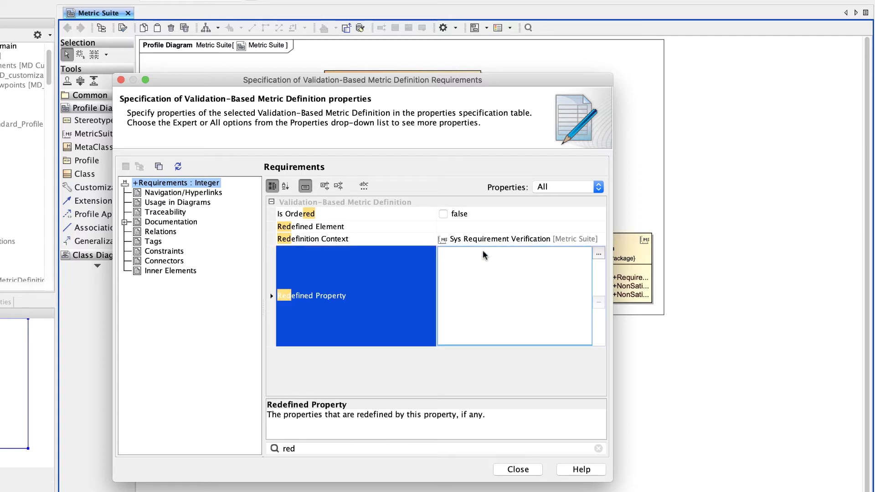
pyautogui.click(599, 254)
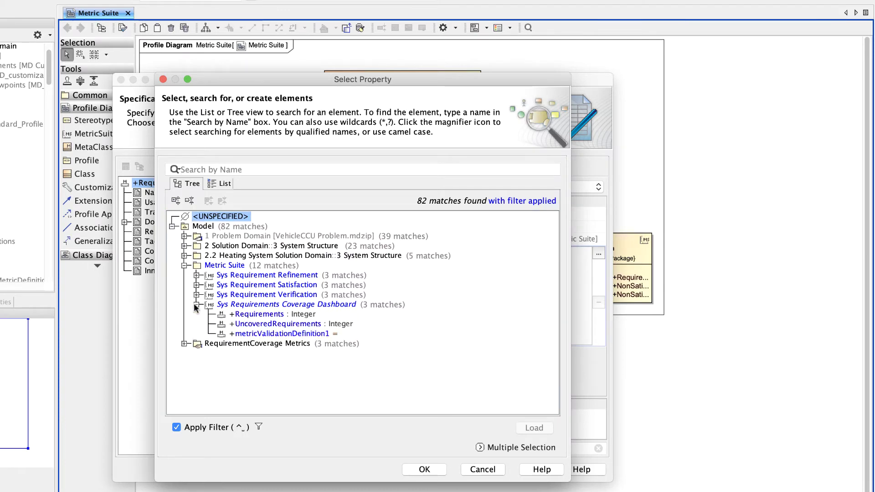
pyautogui.click(246, 317)
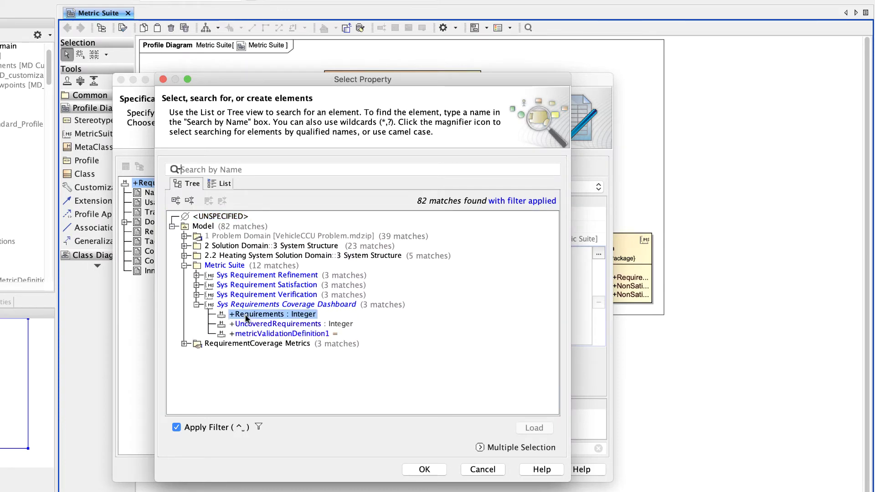
pyautogui.click(423, 470)
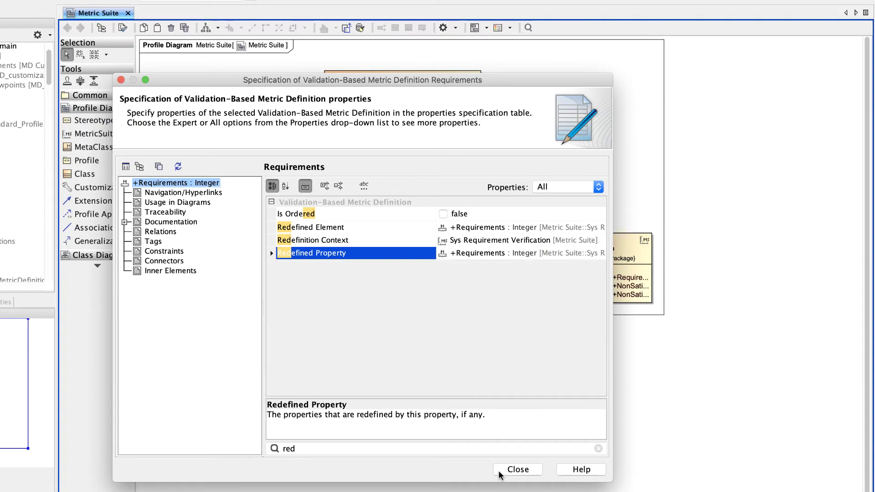
pyautogui.click(518, 470)
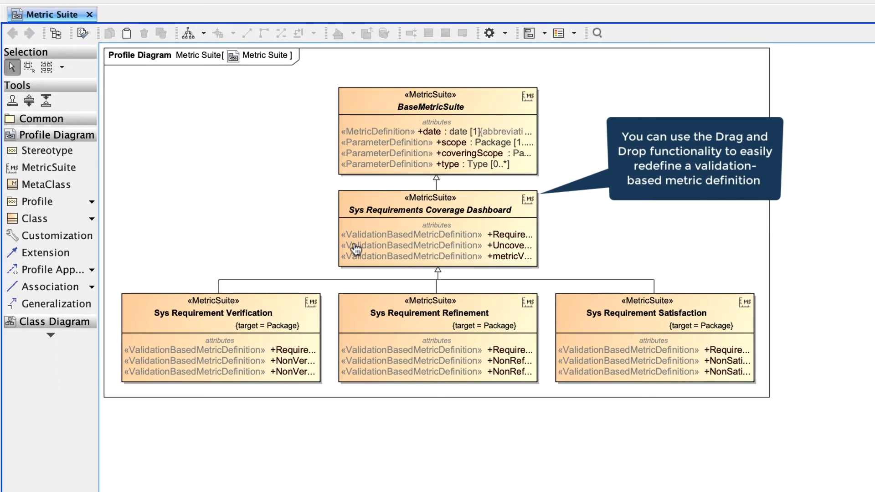
pyautogui.moveTo(356, 249); pyautogui.dragTo(199, 368)
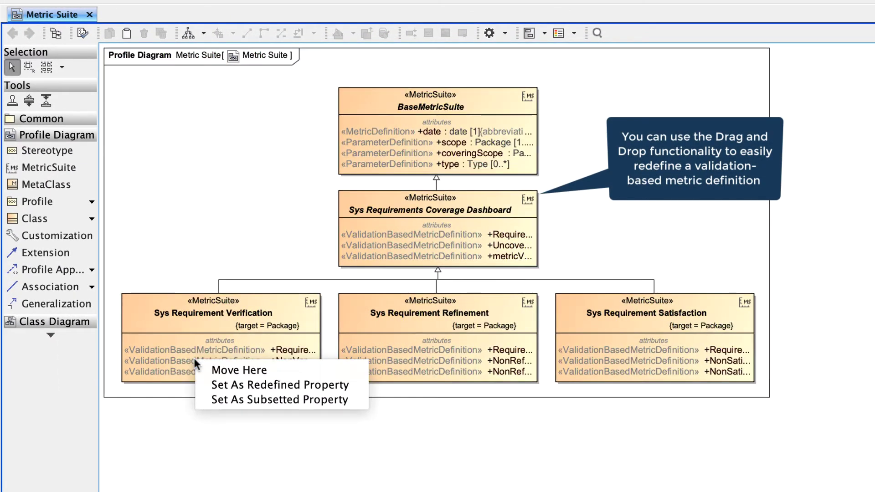
# Step: Set Dashboard attributes as redefined properties on Verification's second and third, Refinement's first and Satisfaction's first attributes
pyautogui.click(198, 385)
pyautogui.moveTo(395, 277); pyautogui.dragTo(191, 365)
pyautogui.click(210, 393)
pyautogui.moveTo(402, 239); pyautogui.dragTo(402, 351)
pyautogui.click(438, 375)
pyautogui.moveTo(413, 244); pyautogui.dragTo(626, 366)
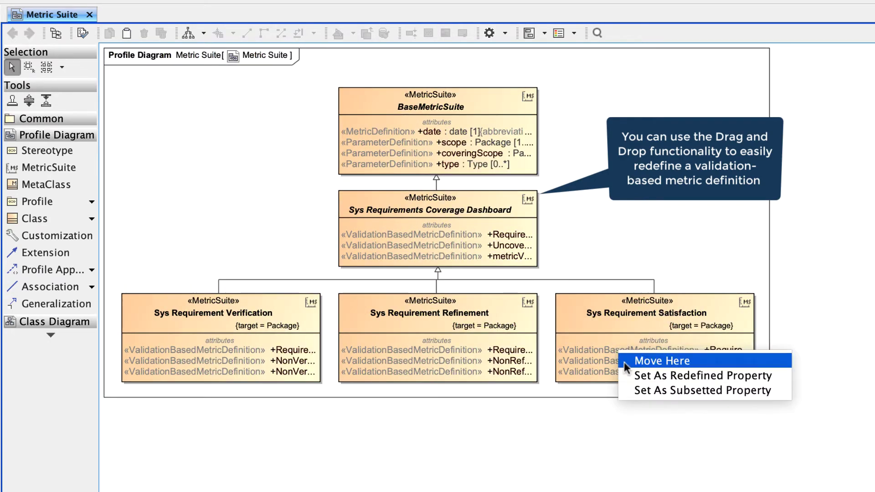
pyautogui.click(647, 376)
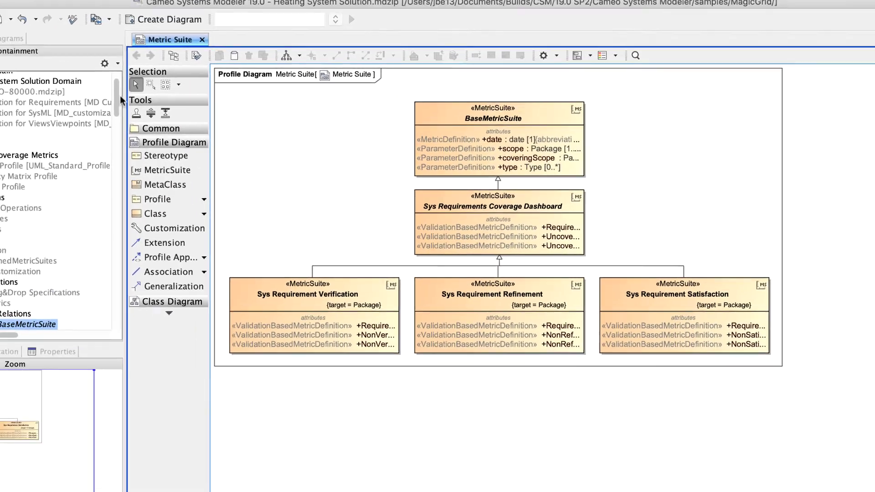
# Step: Hide auxiliary resources in the model tree and expand the Metrics package
pyautogui.click(104, 63)
pyautogui.click(114, 91)
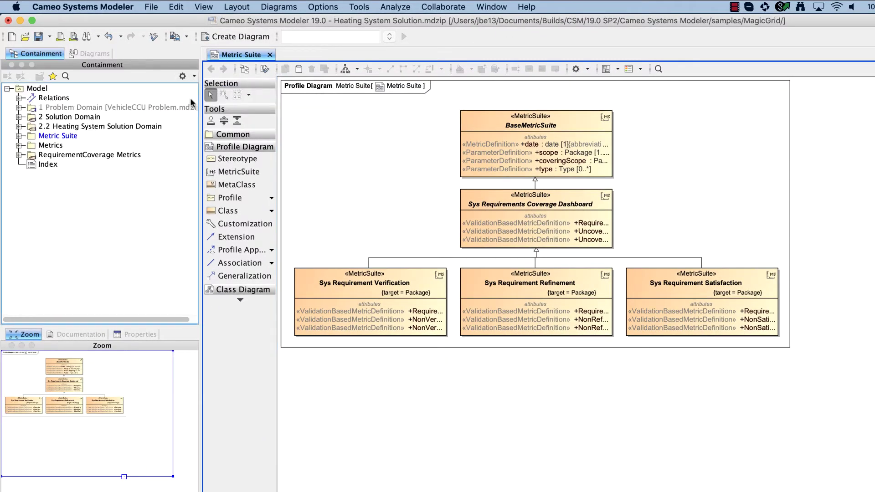
pyautogui.click(18, 146)
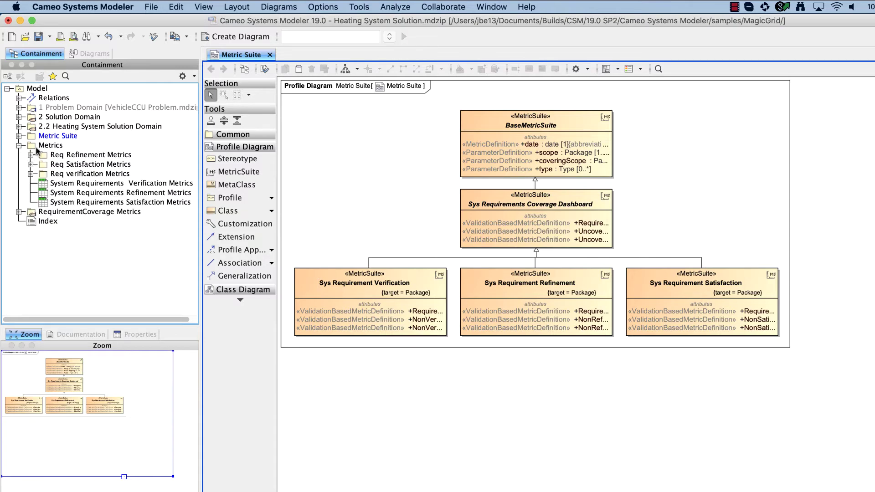
# Step: Create a Metric Table named 'System Requirements Coverage Dashboard' in the Metrics package
pyautogui.rightClick(36, 149)
pyautogui.click(45, 165)
pyautogui.write('metr')
pyautogui.click(59, 219)
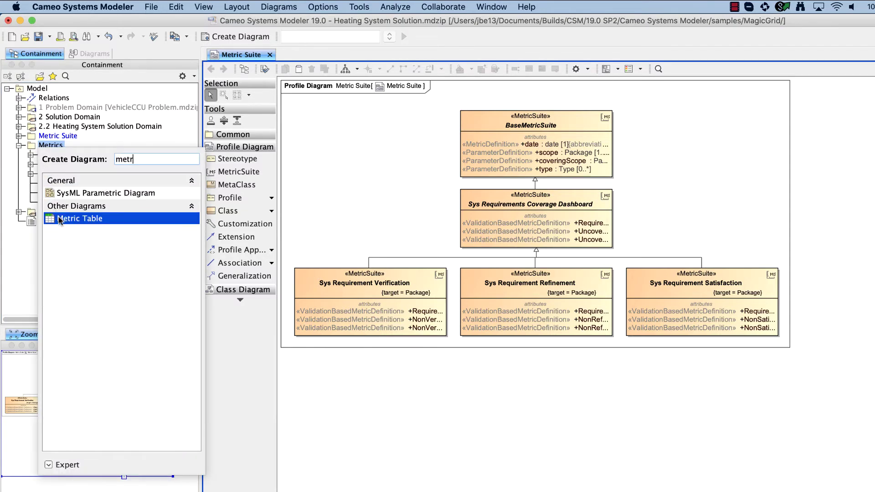
pyautogui.click(58, 219)
pyautogui.write('System Requirements Coverage Dashbo')
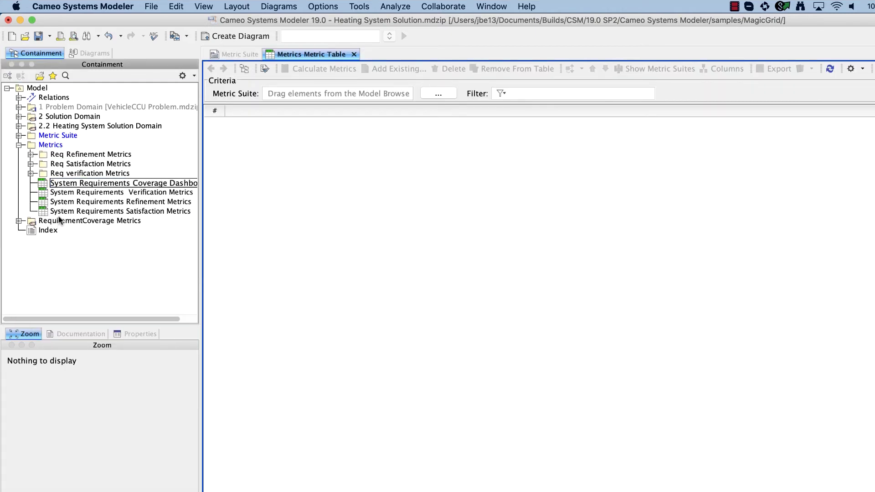
pyautogui.press('Return')
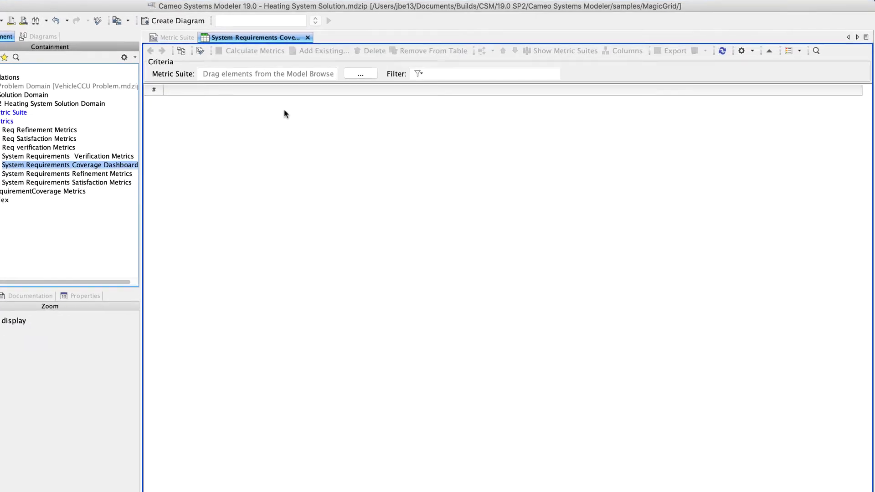
pyautogui.click(292, 51)
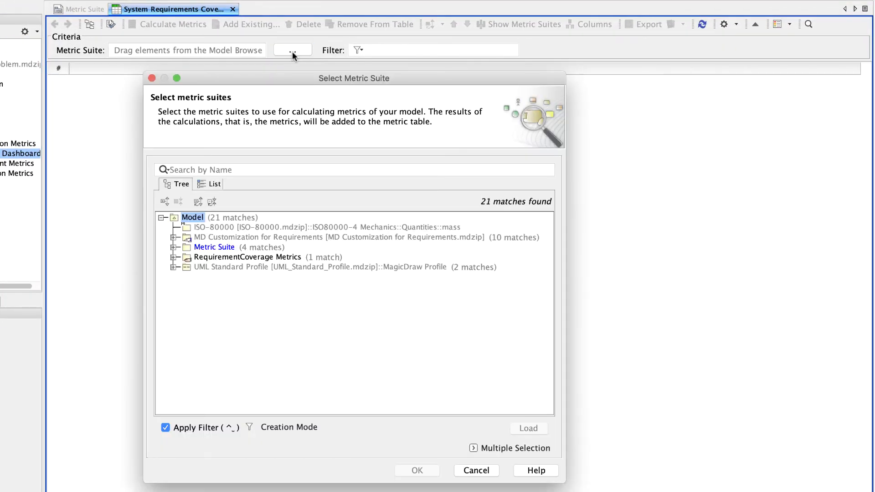
# Step: Choose Sys Requirements Coverage Dashboard from the Metric Suite package as the table's suite
pyautogui.click(174, 248)
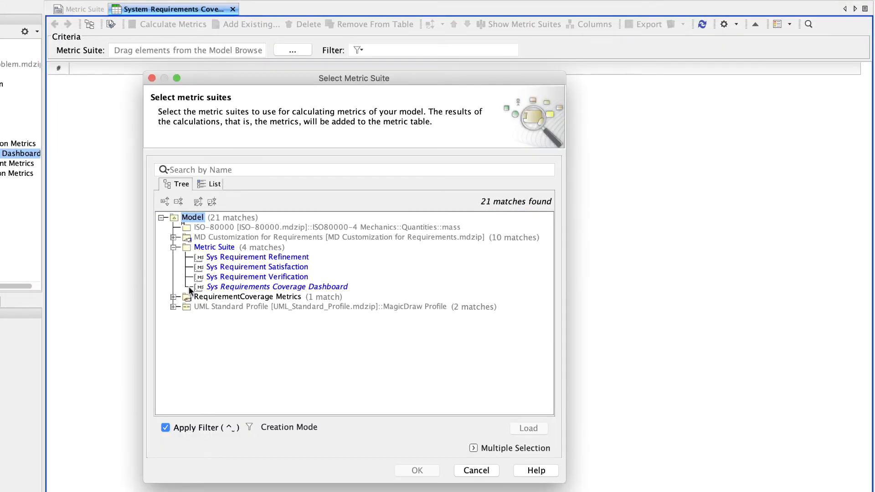
pyautogui.click(221, 287)
pyautogui.click(419, 471)
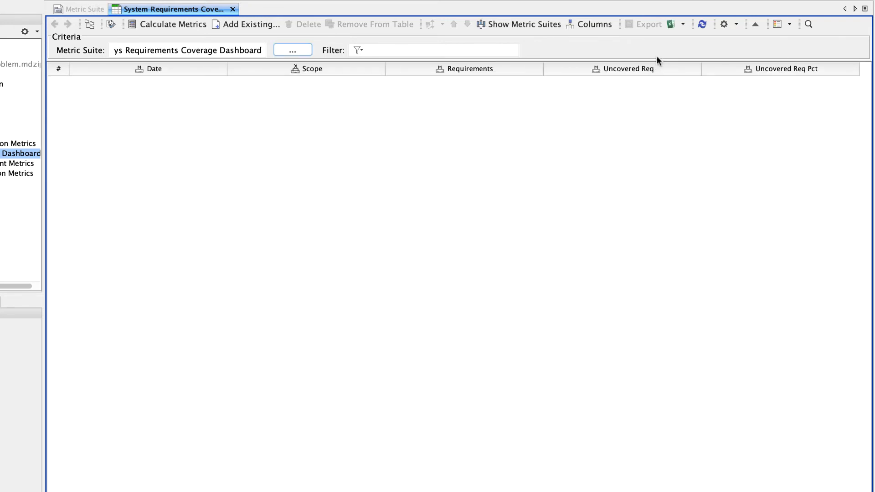
pyautogui.click(726, 24)
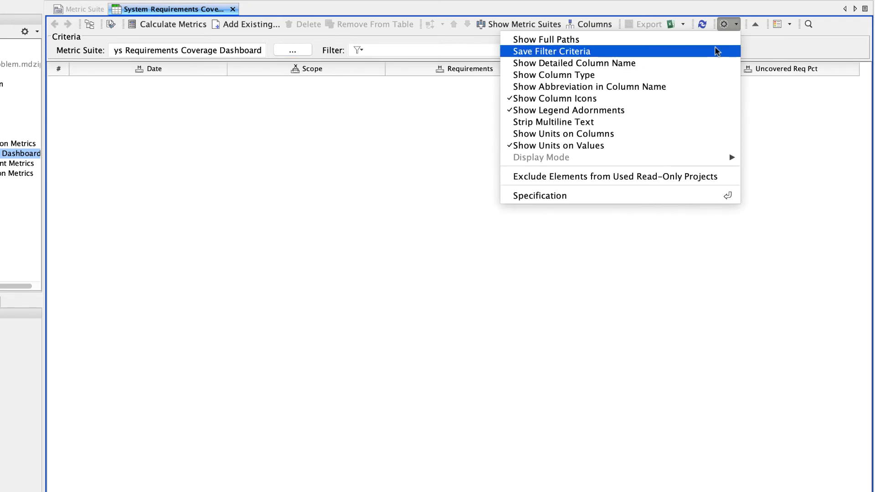
# Step: Open the table's Specification, filter by 'sc', and edit the Scope property
pyautogui.click(653, 193)
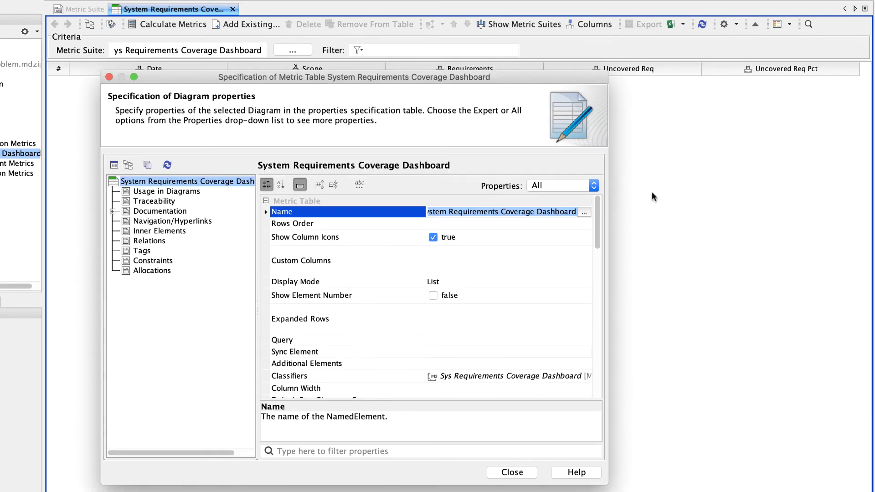
pyautogui.click(413, 451)
pyautogui.write('sc')
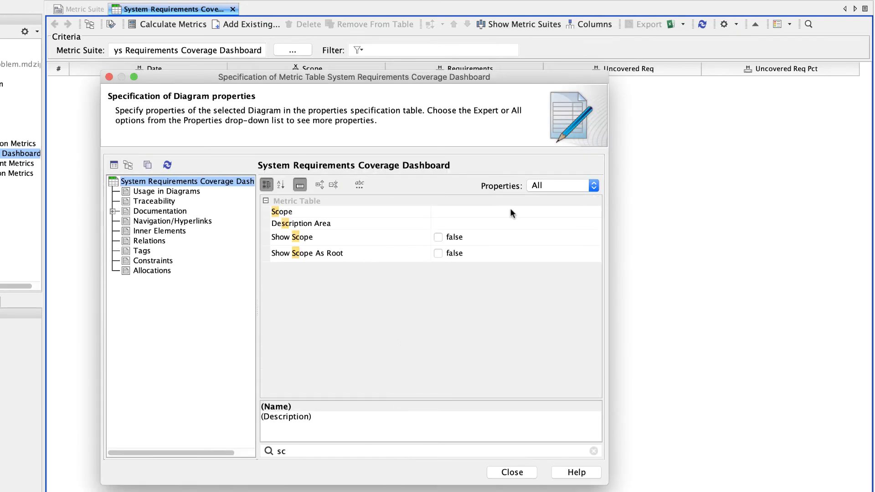
pyautogui.click(511, 211)
pyautogui.click(593, 214)
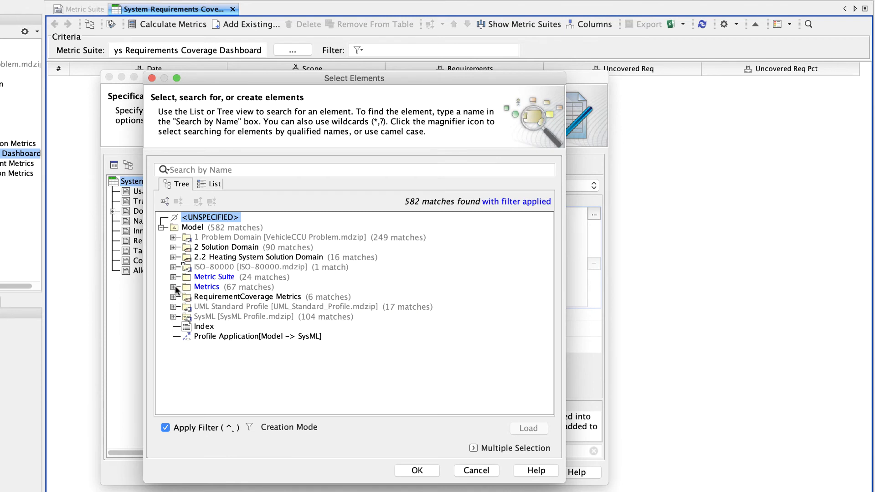
# Step: Add the Refinement, Satisfaction and Verification Metrics tables to the Scope via multiple selection
pyautogui.click(475, 448)
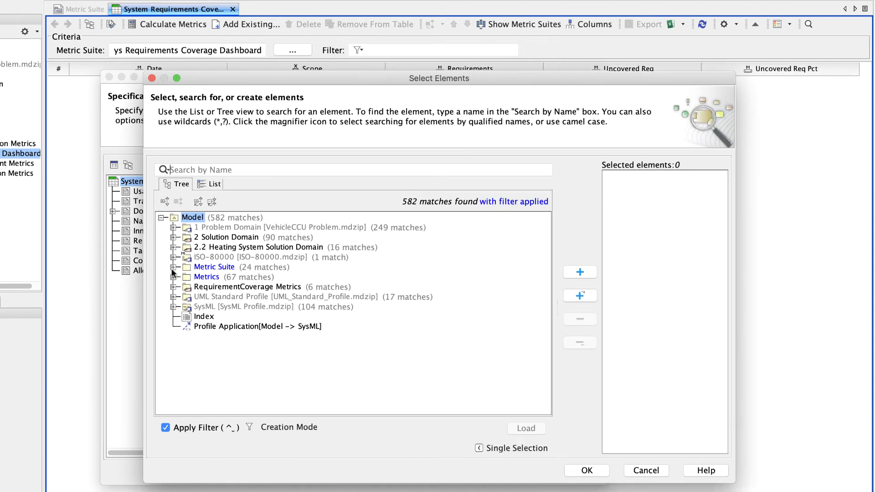
pyautogui.click(174, 277)
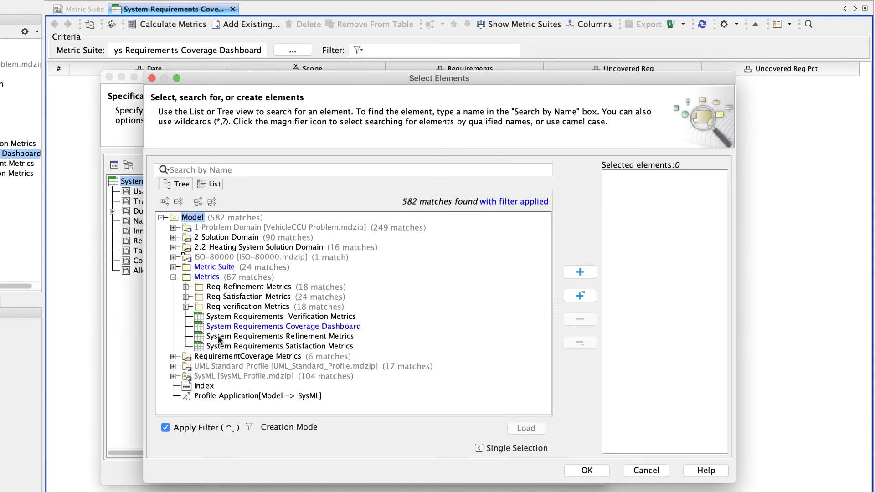
pyautogui.doubleClick(219, 337)
pyautogui.doubleClick(220, 346)
pyautogui.click(217, 317)
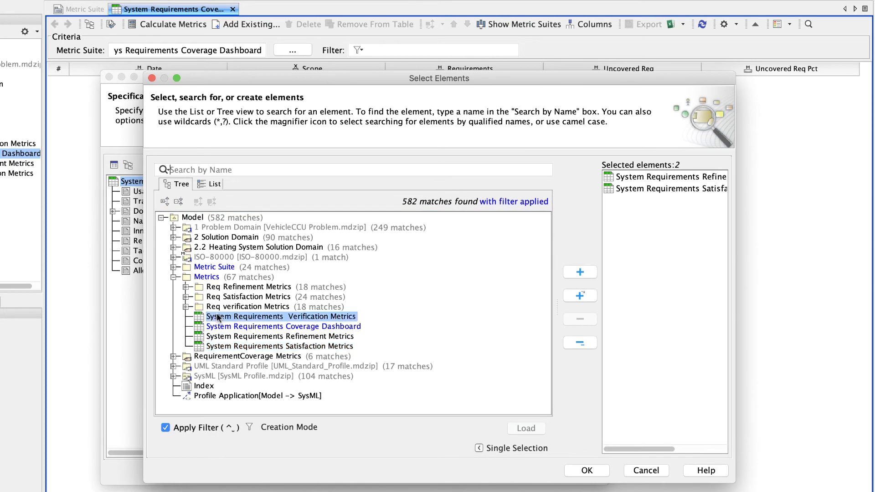
pyautogui.doubleClick(218, 317)
pyautogui.click(582, 467)
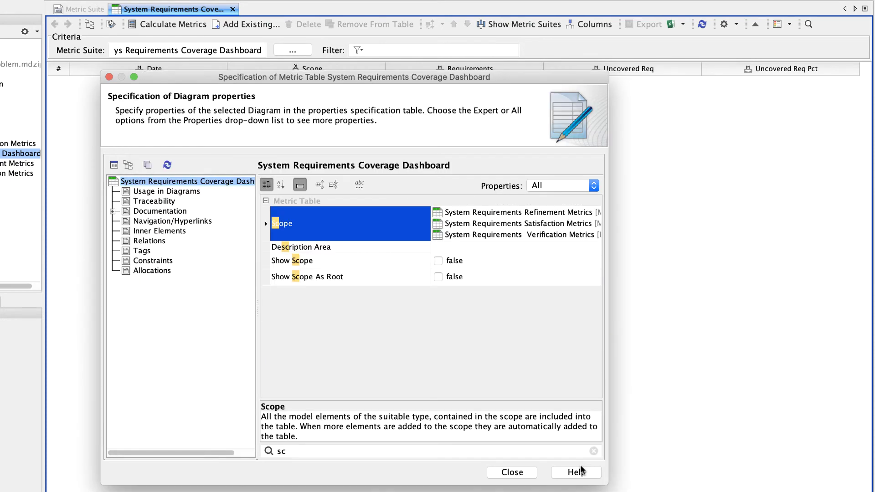
pyautogui.click(594, 452)
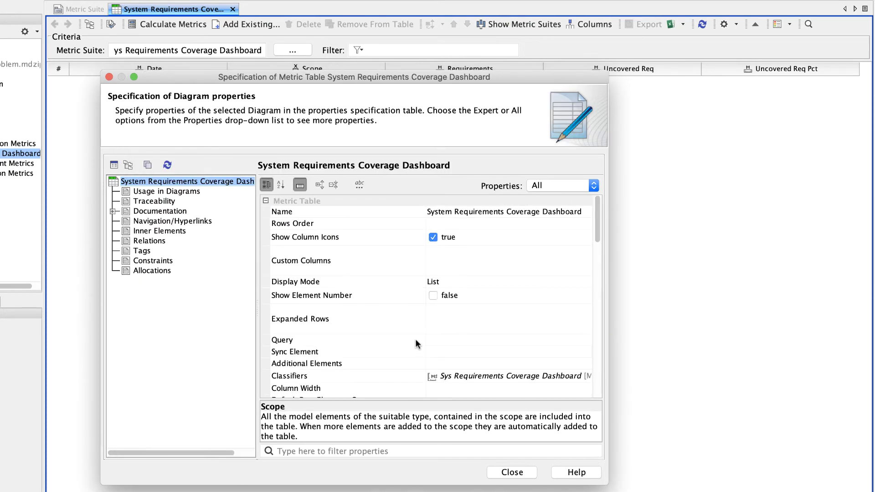
# Step: Add the model operation LatestMetricInstances as the table's Query operation
pyautogui.click(417, 343)
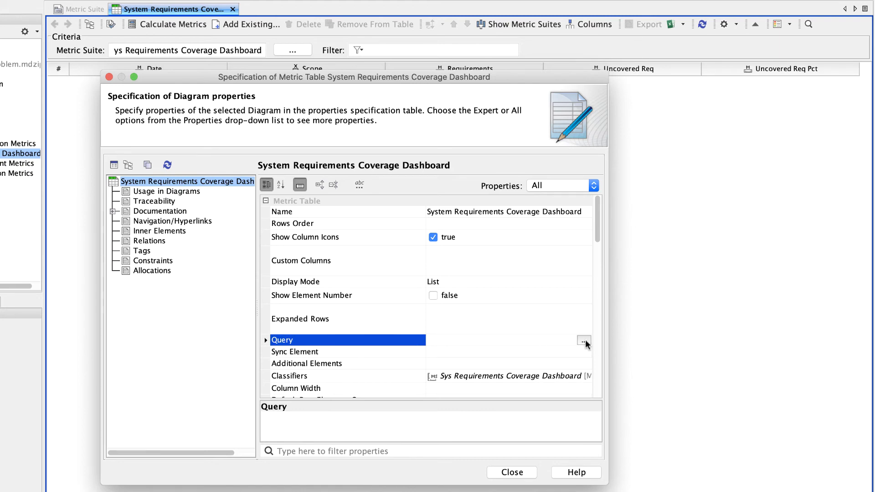
pyautogui.click(584, 342)
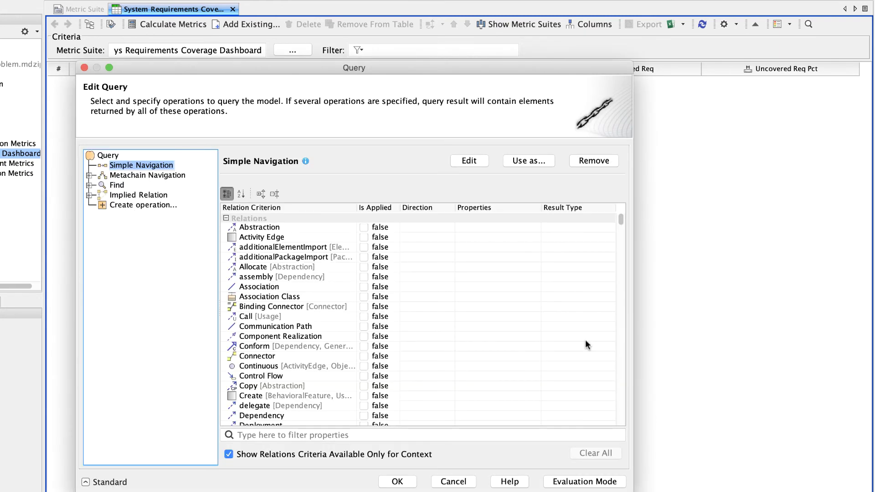
pyautogui.click(159, 206)
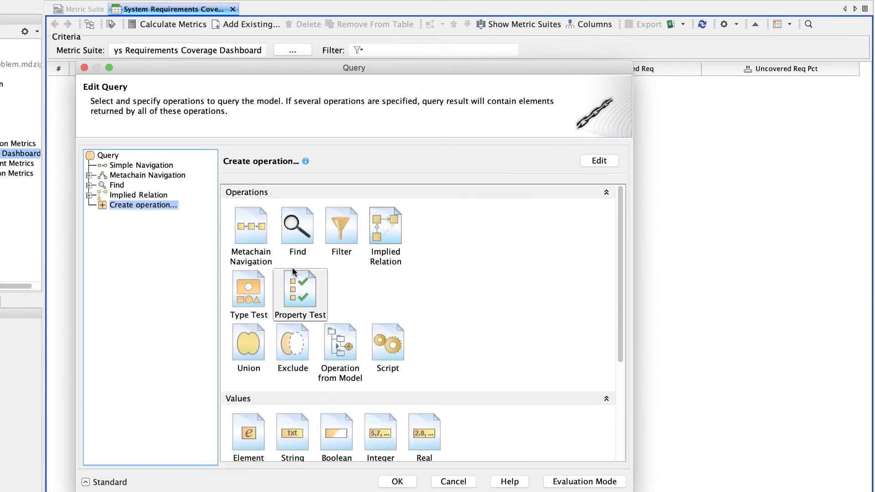
pyautogui.click(326, 347)
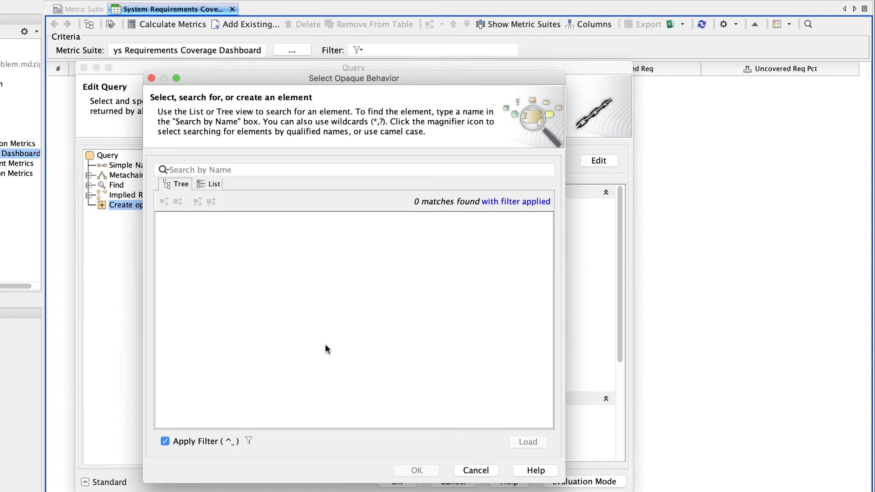
pyautogui.write('la')
pyautogui.click(180, 445)
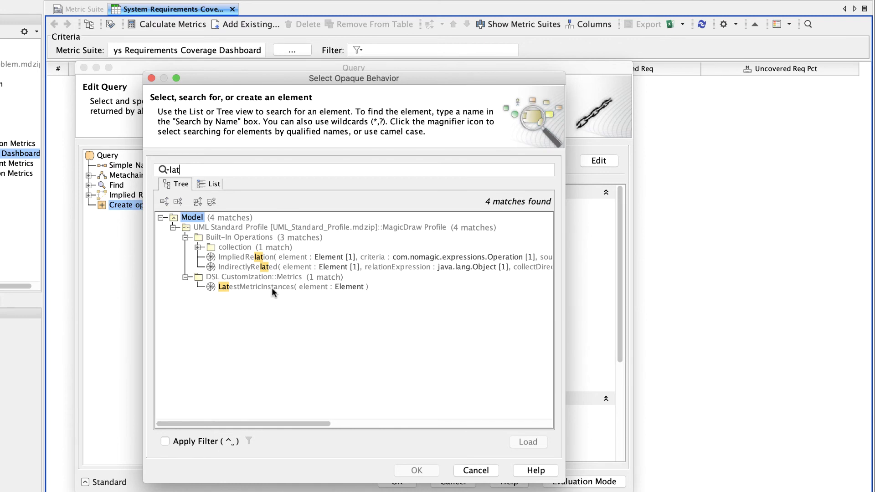
pyautogui.click(272, 288)
pyautogui.click(405, 470)
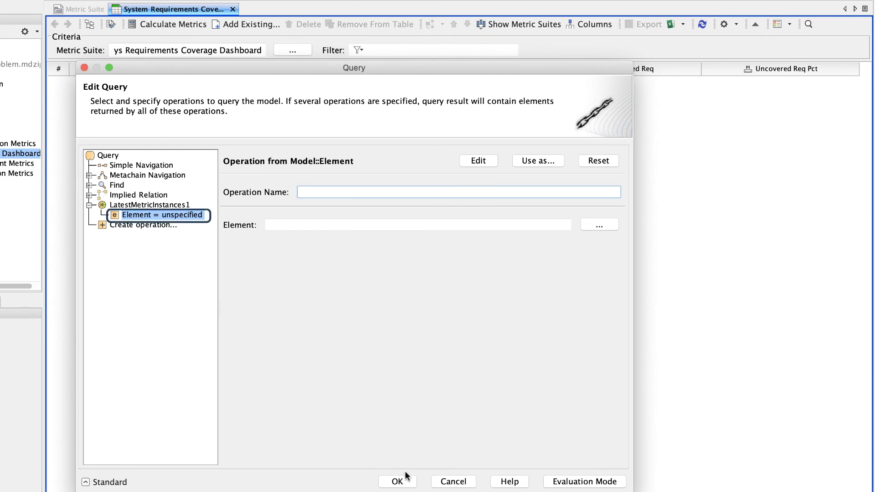
# Step: Reset the operation's Element argument to the contextual variable THIS and confirm the query
pyautogui.click(611, 163)
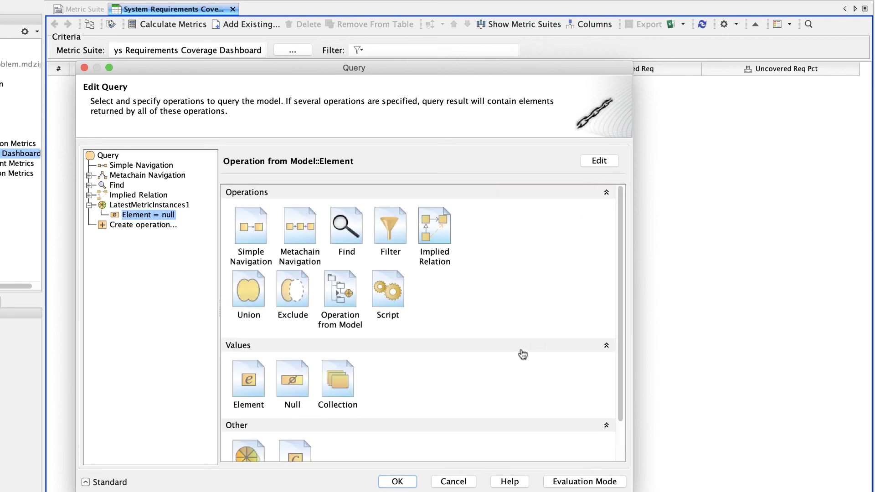
pyautogui.scroll(-2, 521, 352)
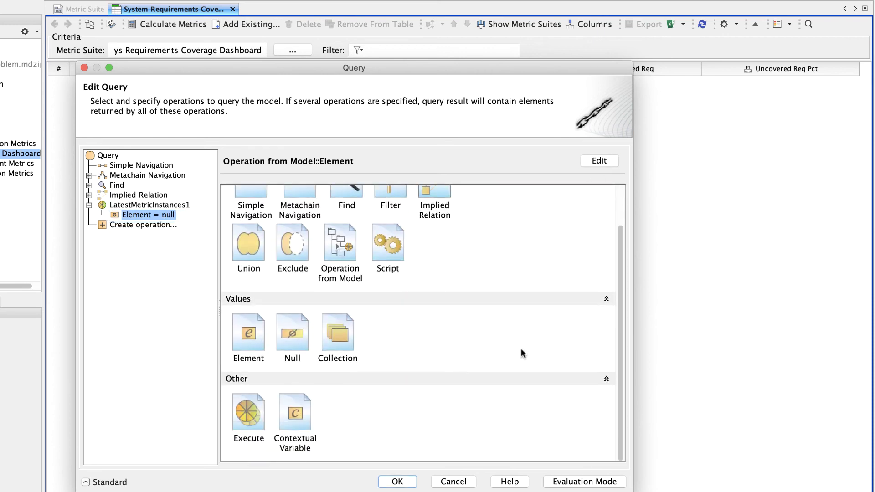
pyautogui.click(298, 412)
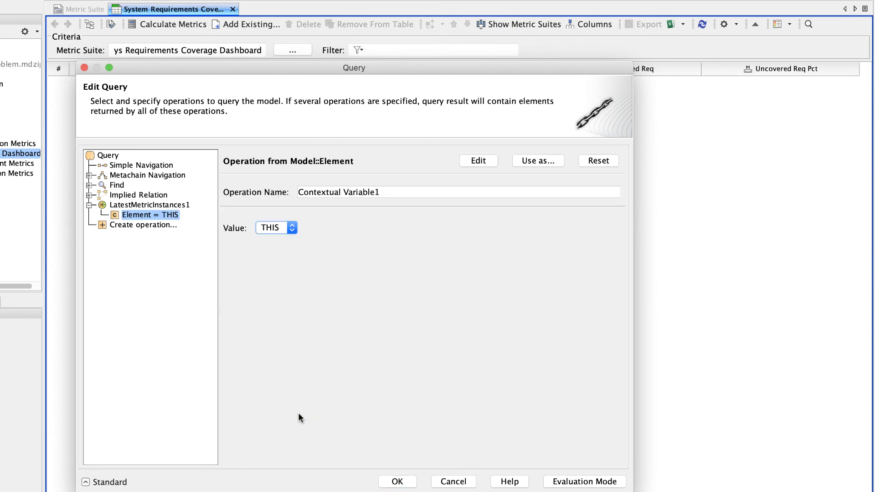
pyautogui.click(408, 483)
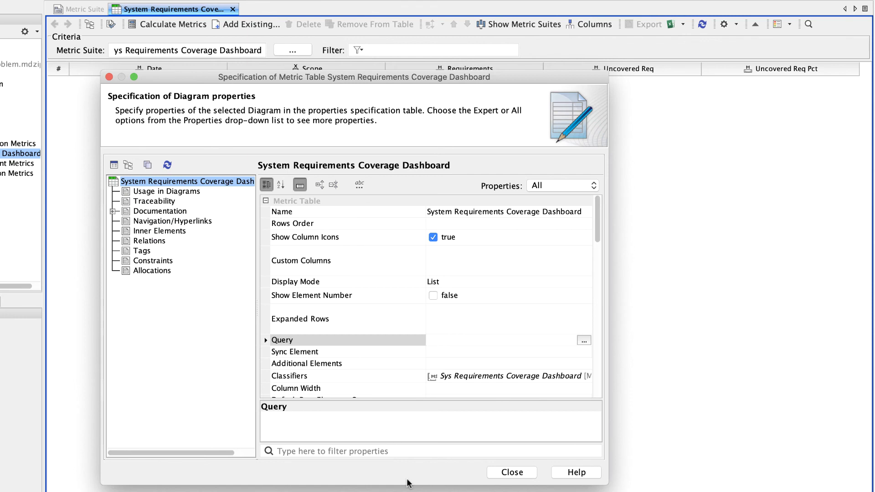
pyautogui.click(505, 476)
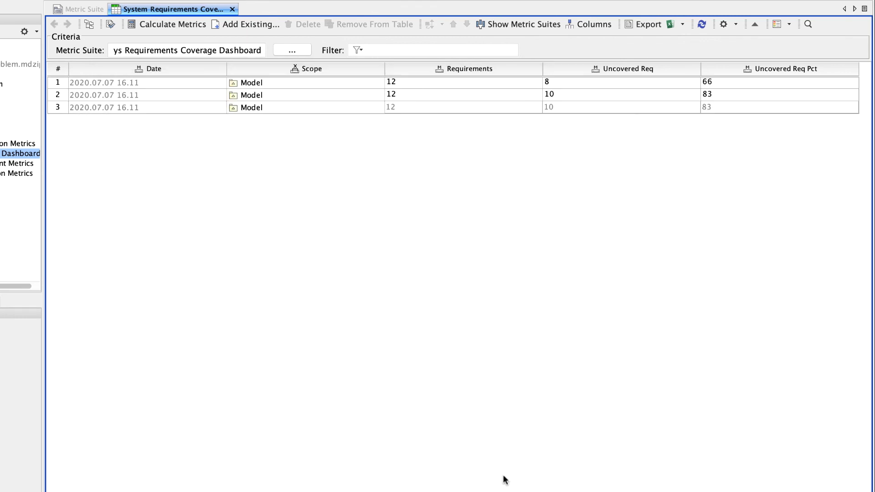